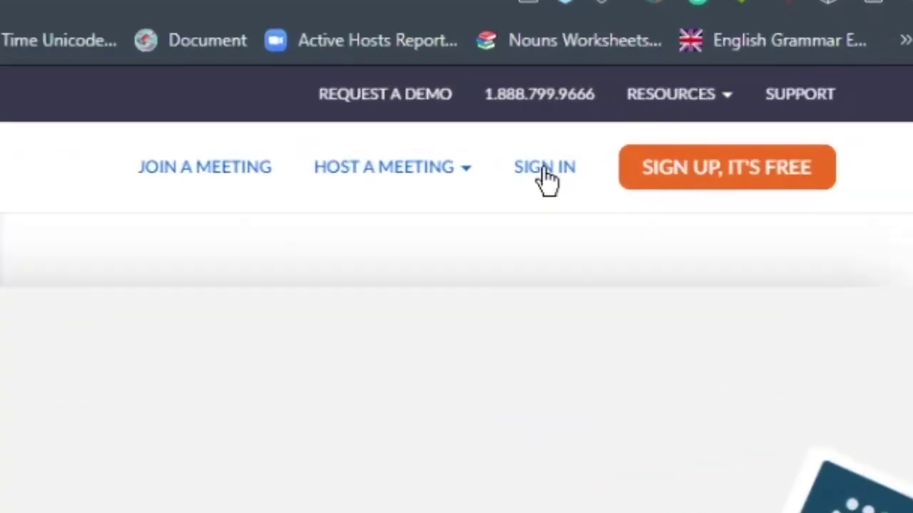
Open the Zoom sign-in page and sign in with the Google account
click(546, 175)
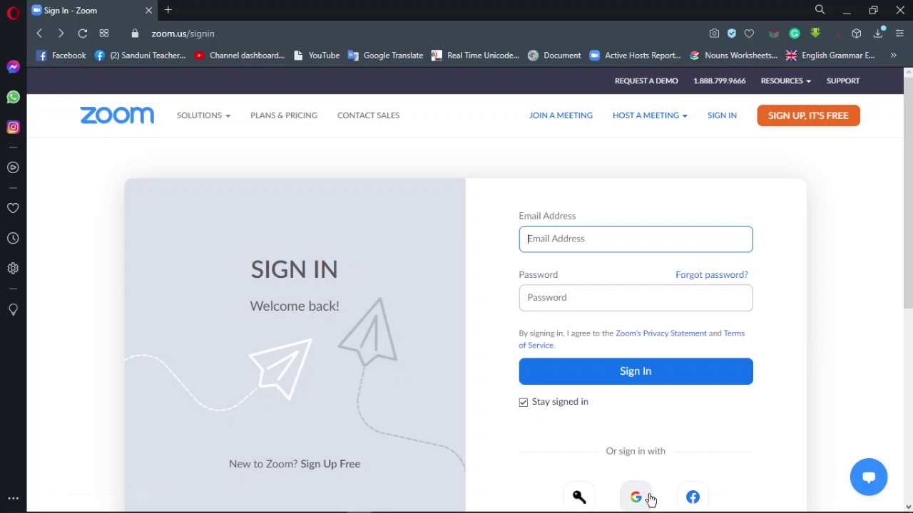
click(704, 490)
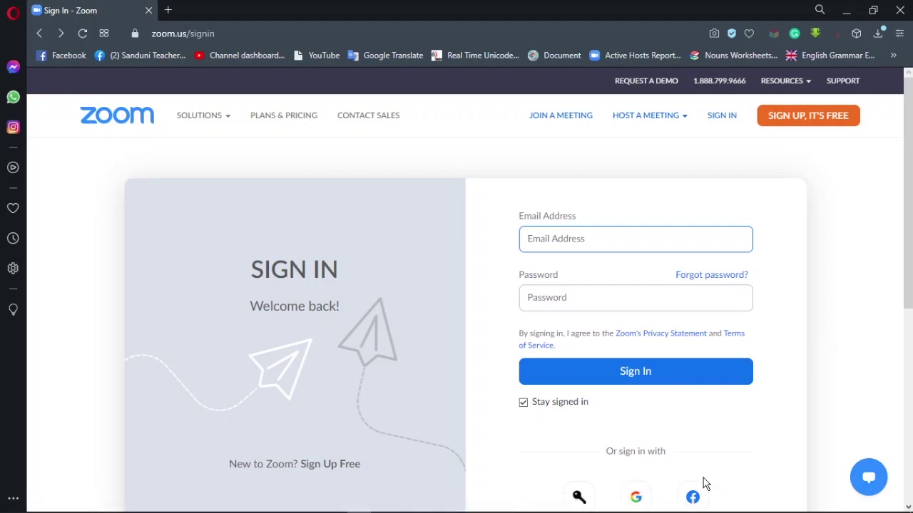
click(639, 500)
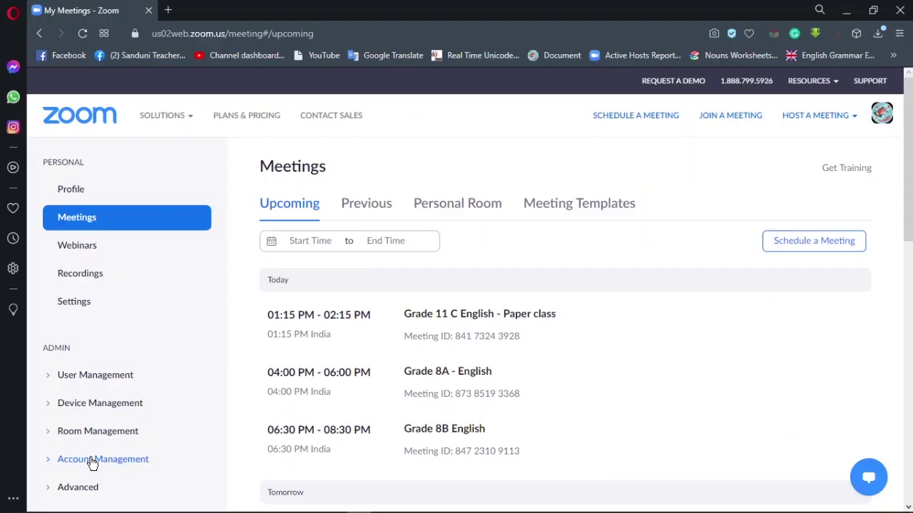
Open the Active Hosts usage report from the account management reports
click(92, 463)
scroll(98, 460, down, 2)
scroll(98, 460, down, 1)
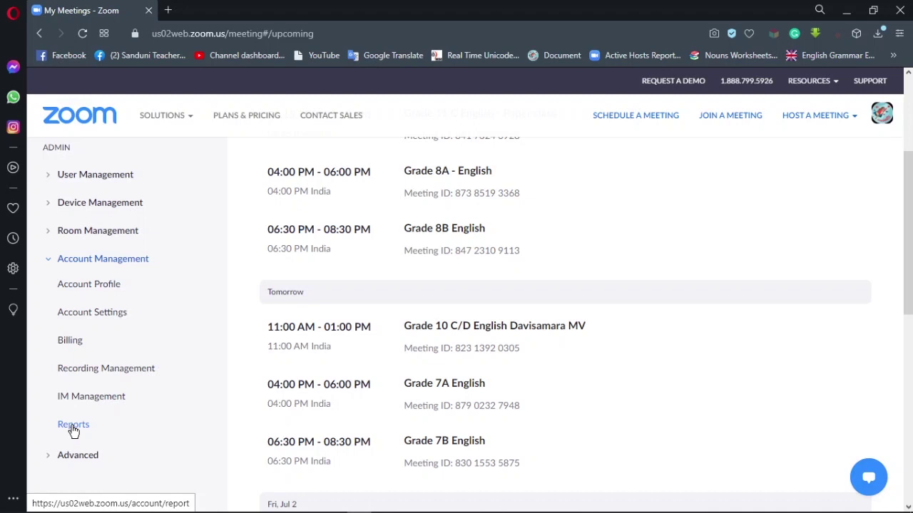
click(73, 425)
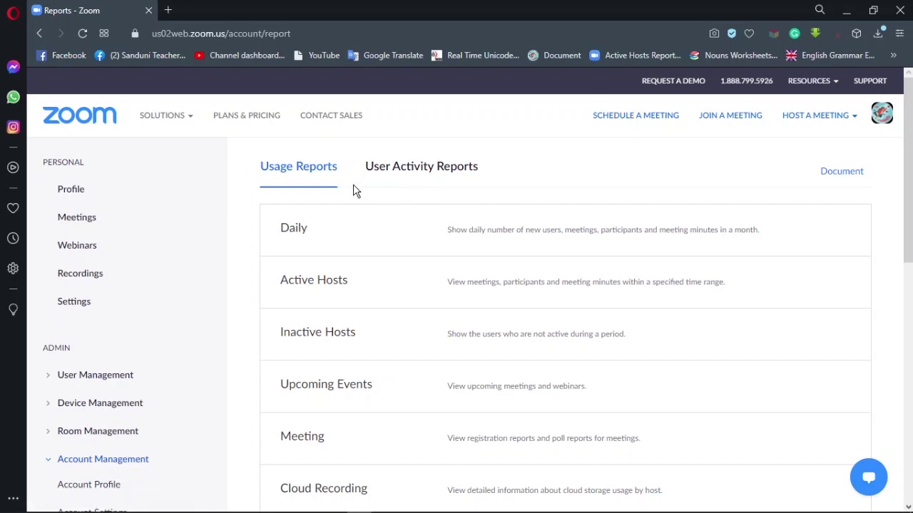
click(324, 286)
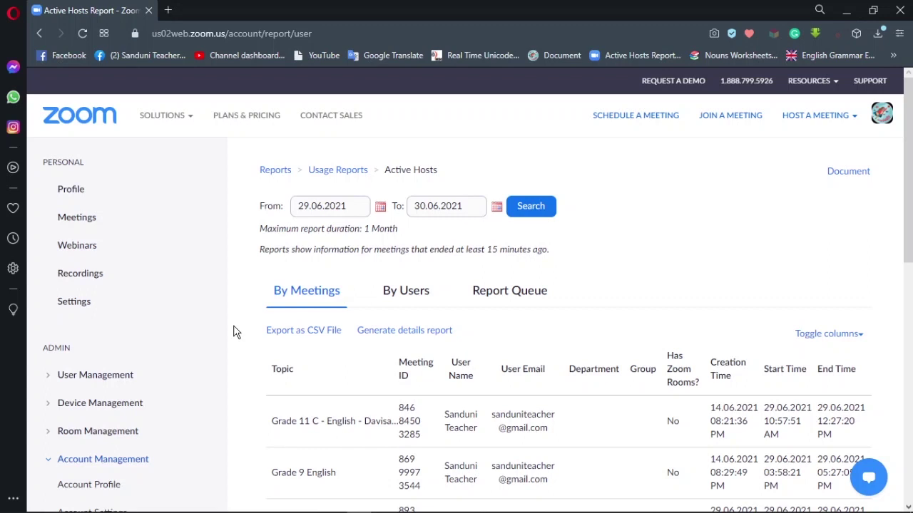
Set the Active Hosts report's From date to 29.06.2021
scroll(242, 338, down, 2)
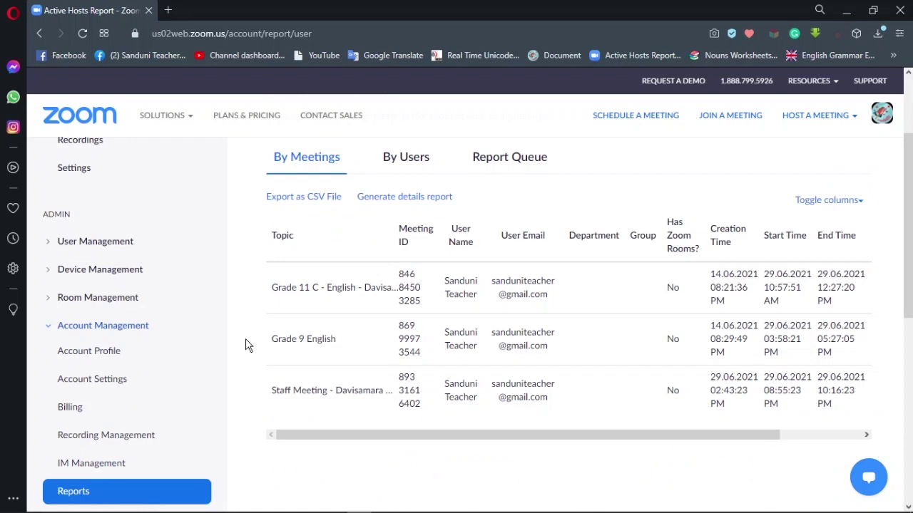
scroll(245, 345, up, 1)
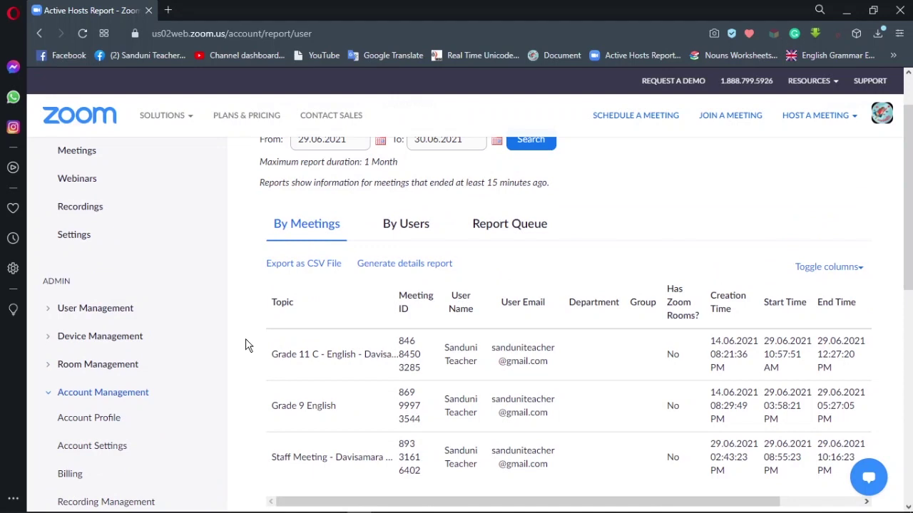
scroll(246, 341, up, 1)
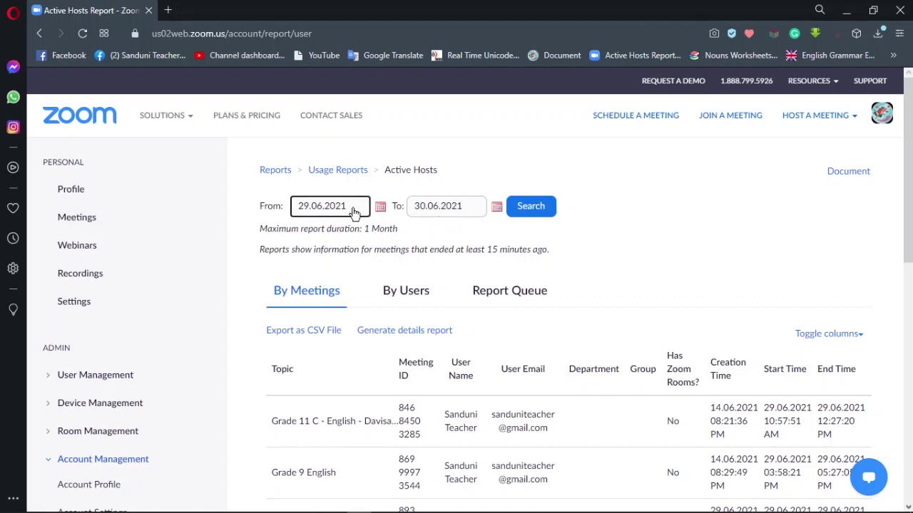
click(380, 209)
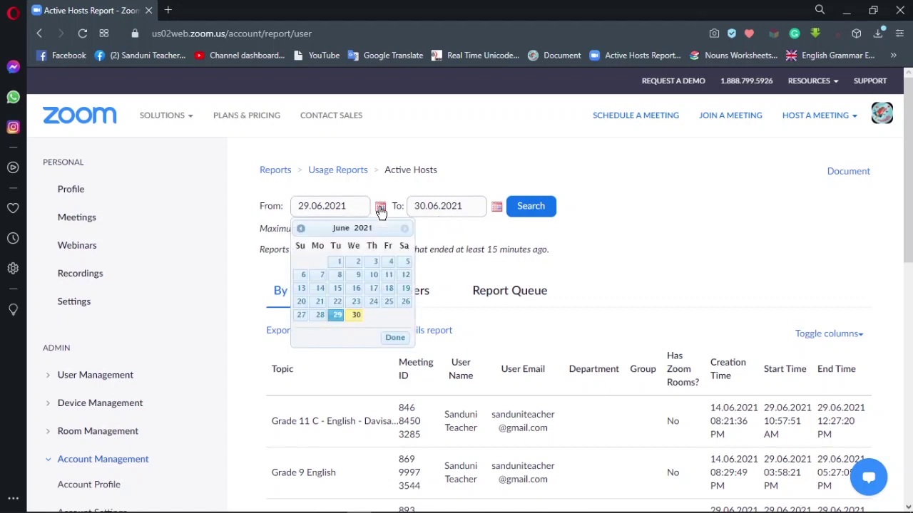
click(335, 319)
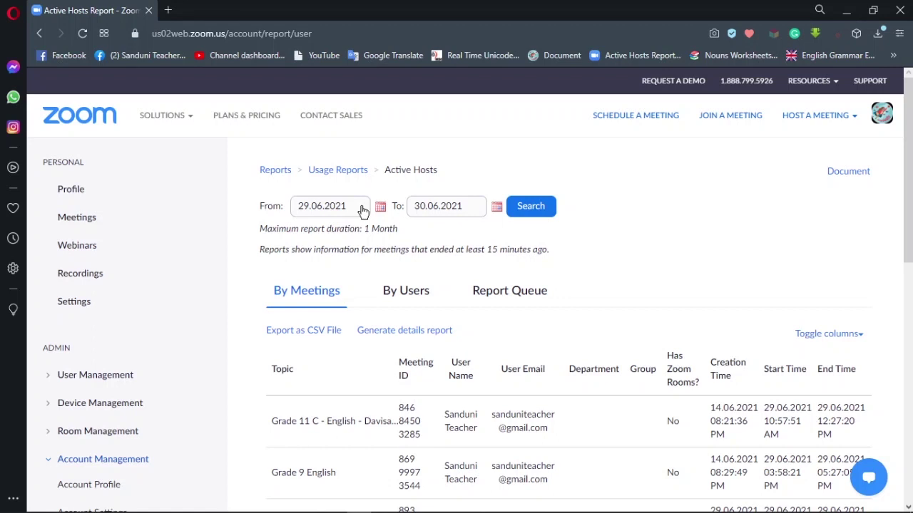
Hide the User Name, User Email, Department, Has Zoom Rooms?, Creation Time and Meeting ID columns in the meetings table
scroll(362, 210, down, 1)
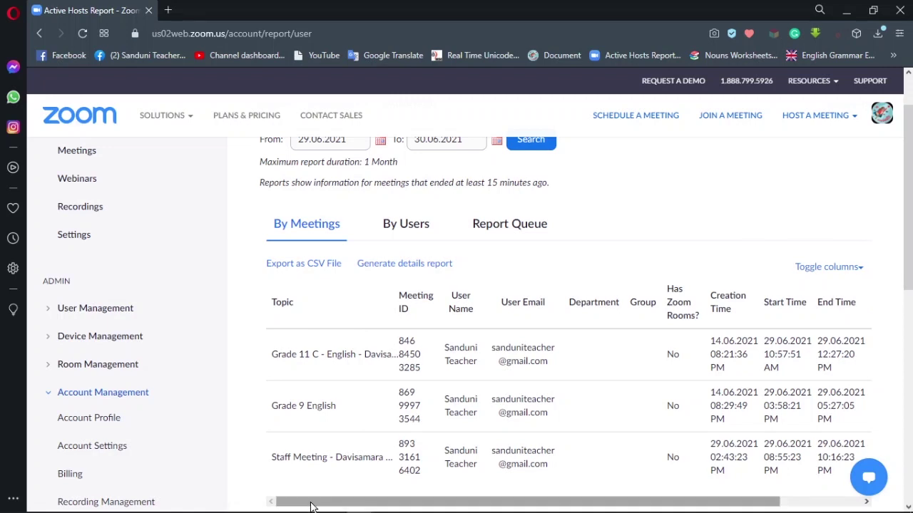
drag(311, 506, 411, 510)
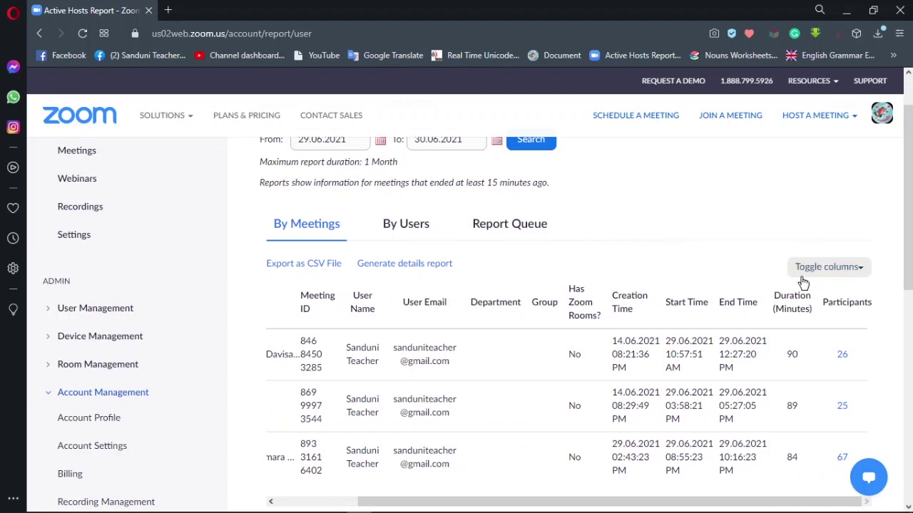
click(843, 275)
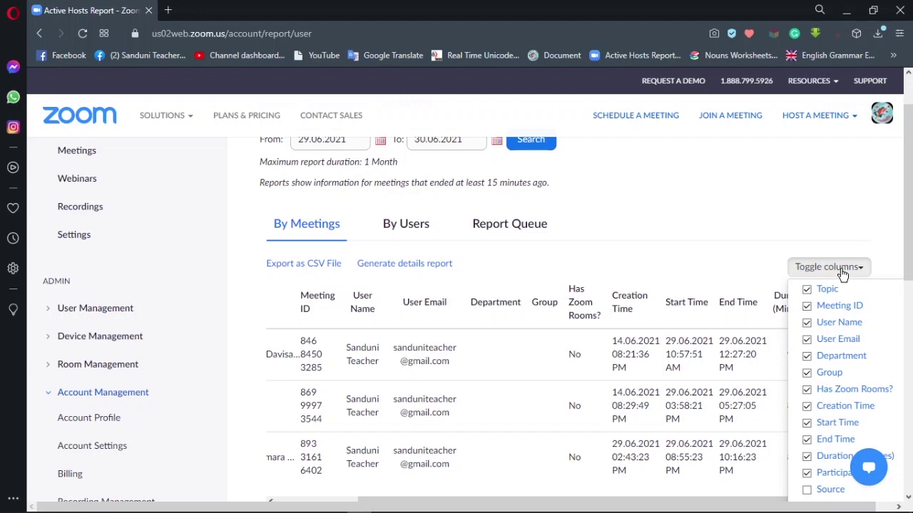
click(808, 322)
click(808, 339)
click(808, 356)
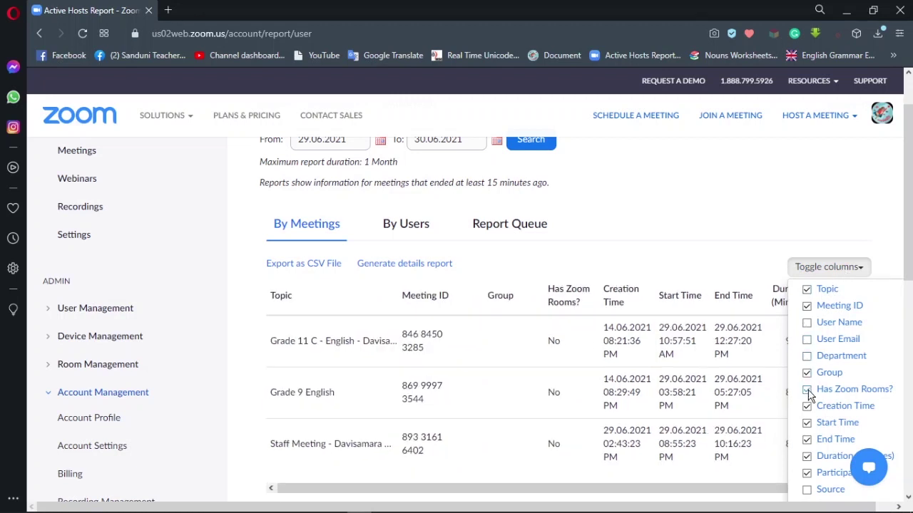
click(808, 390)
click(808, 407)
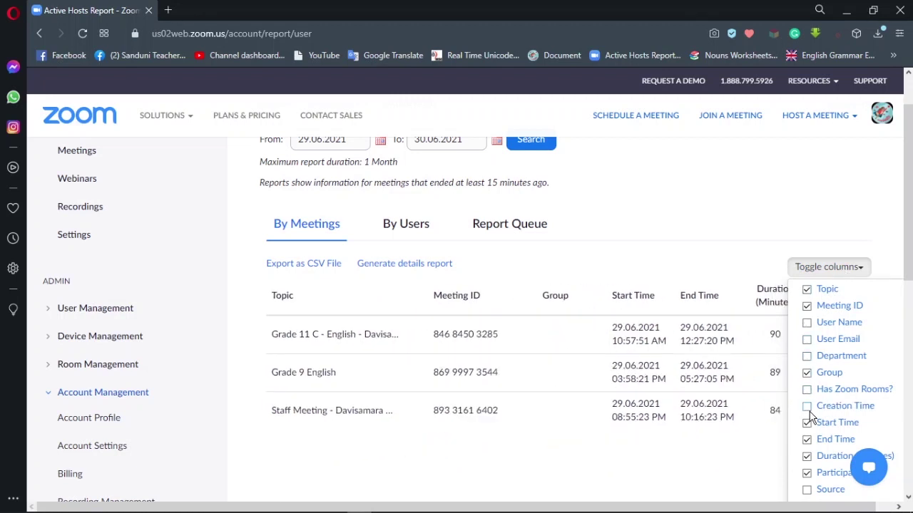
click(809, 306)
click(733, 216)
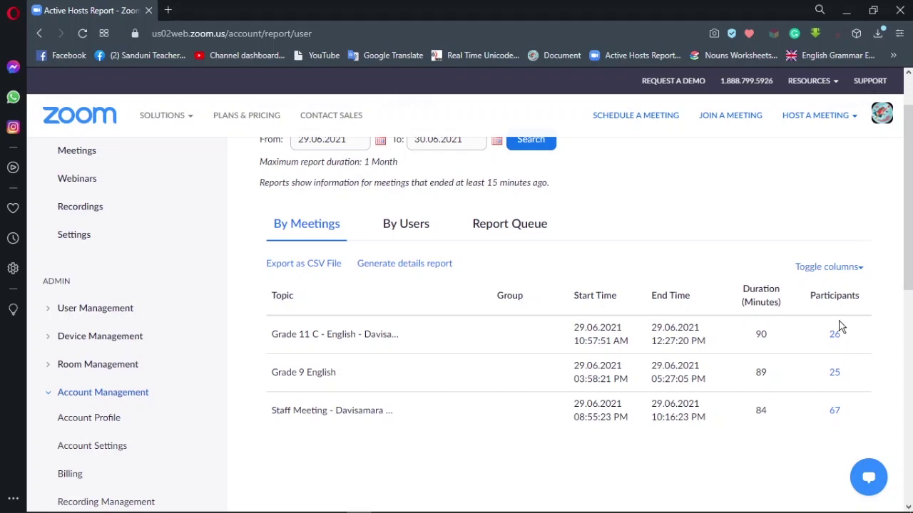
Open the participant list of the Staff Meeting, show only unique users and review the entries
click(833, 414)
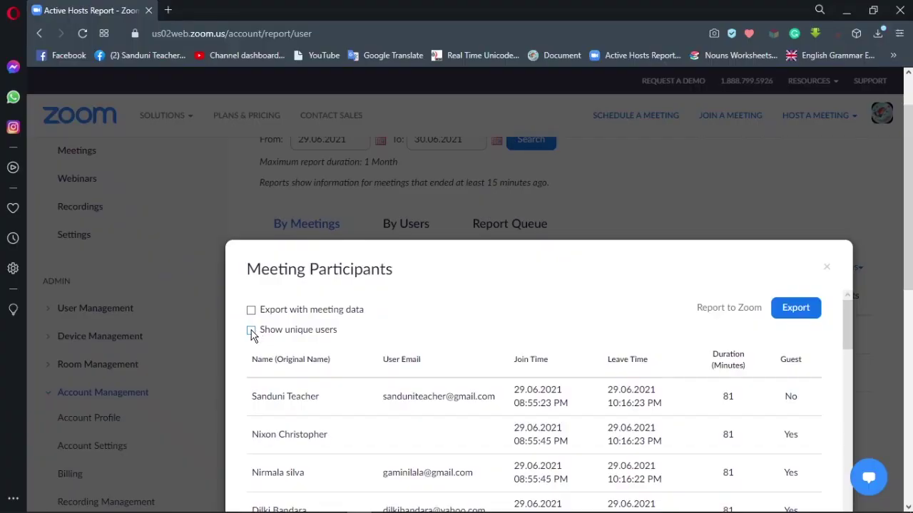
click(251, 330)
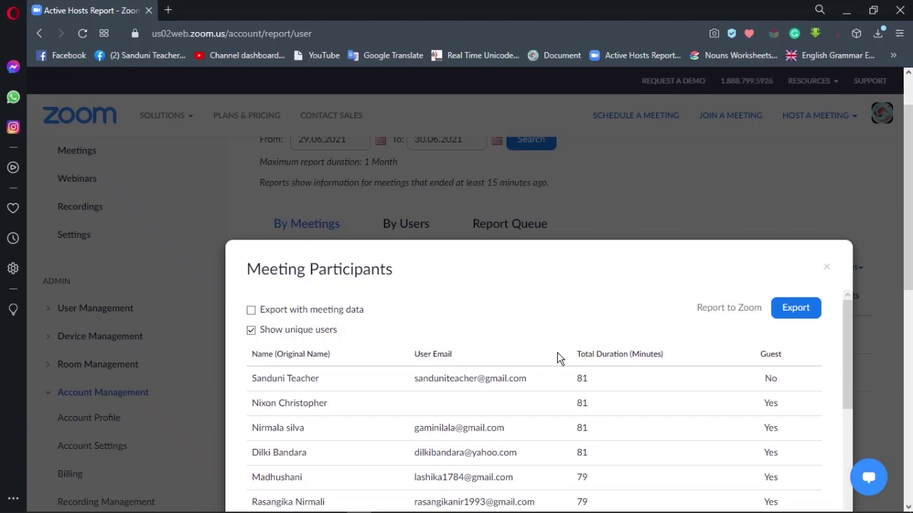
scroll(558, 359, down, 10)
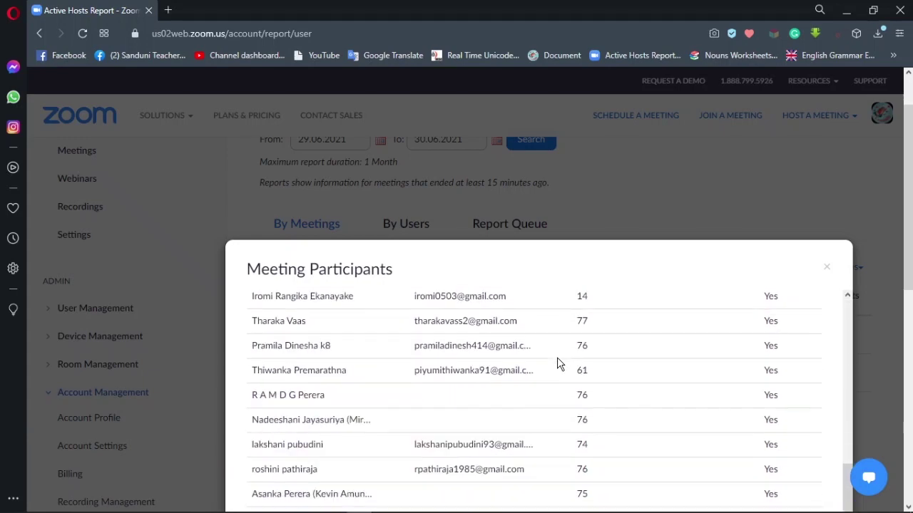
scroll(558, 364, up, 10)
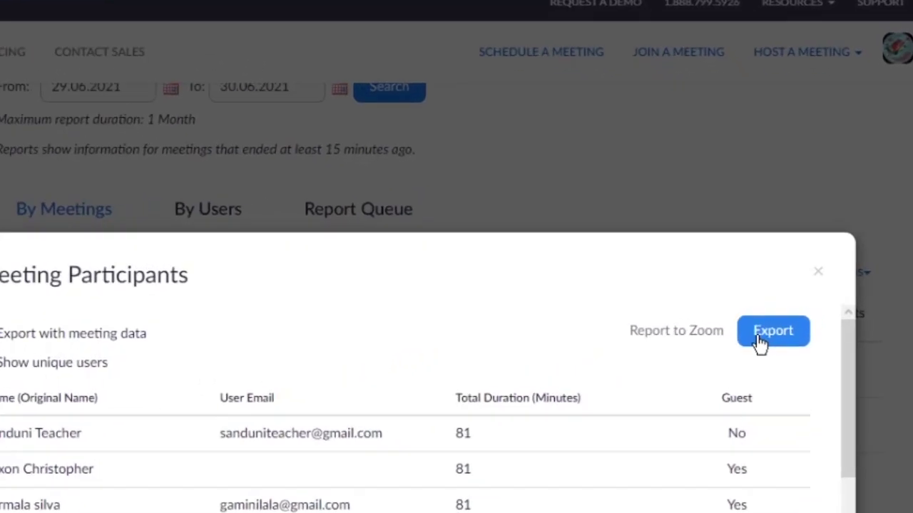
Export the participant list as a CSV file to the Zoom attendance reports folder and open it in Excel
click(760, 344)
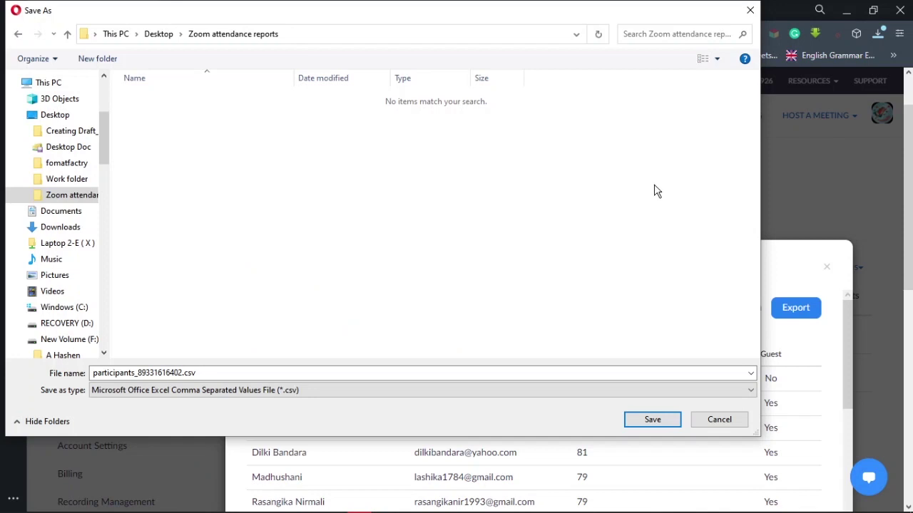
click(650, 421)
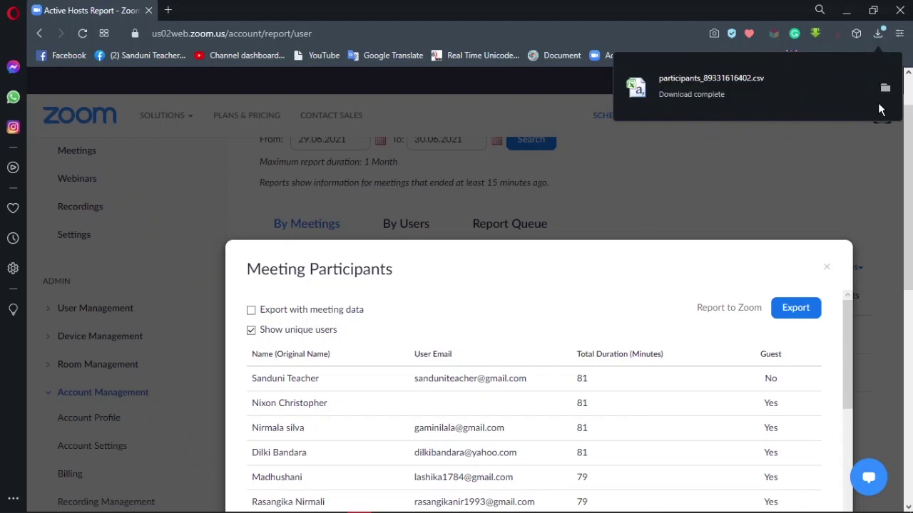
click(633, 90)
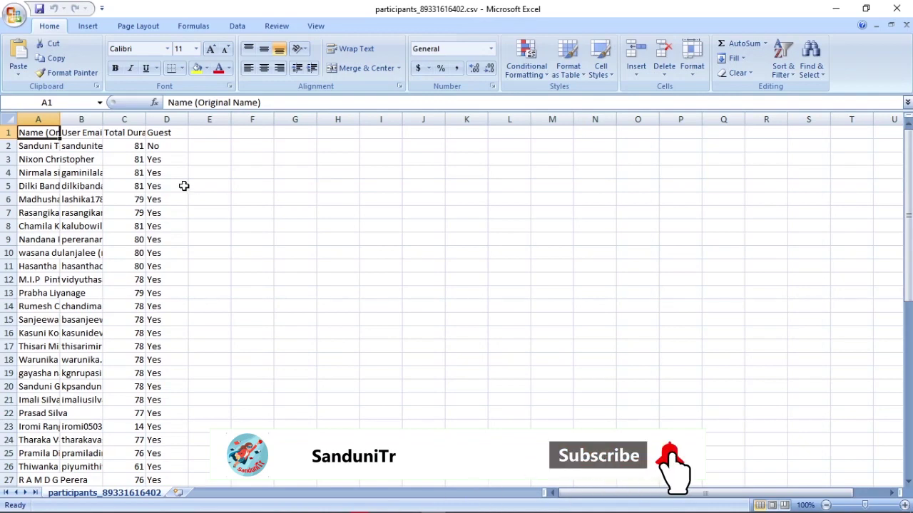
Widen the Name column and fit the Total Duration (Minutes) column to its contents
drag(59, 119, 167, 118)
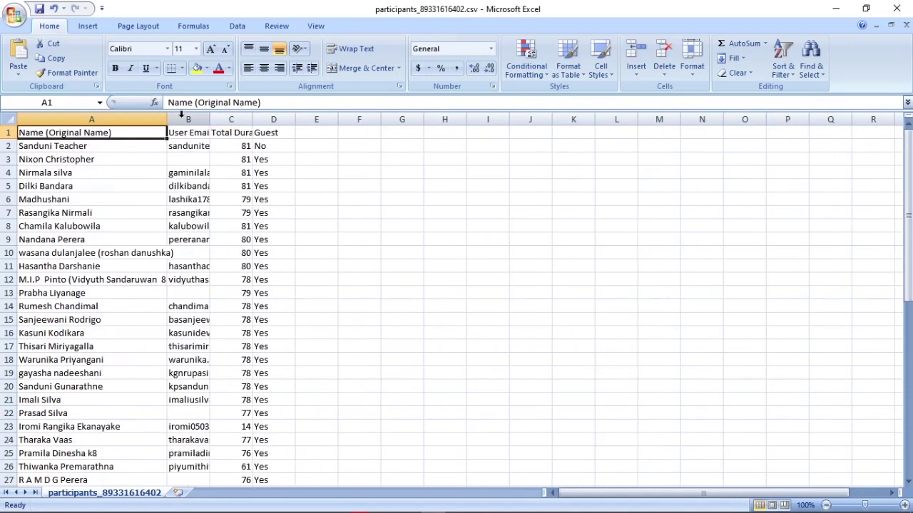
double_click(252, 119)
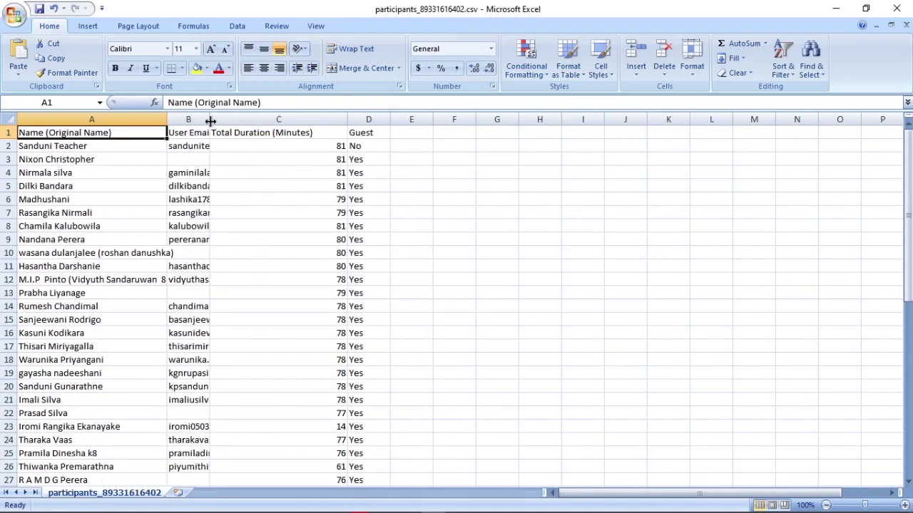
click(540, 266)
Delete the User Email and Guest columns from the participant sheet
click(190, 119)
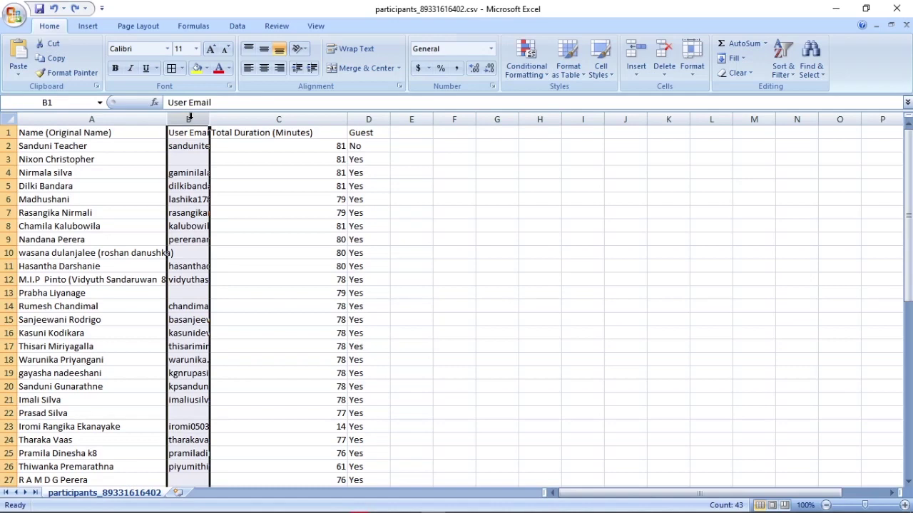
right_click(190, 119)
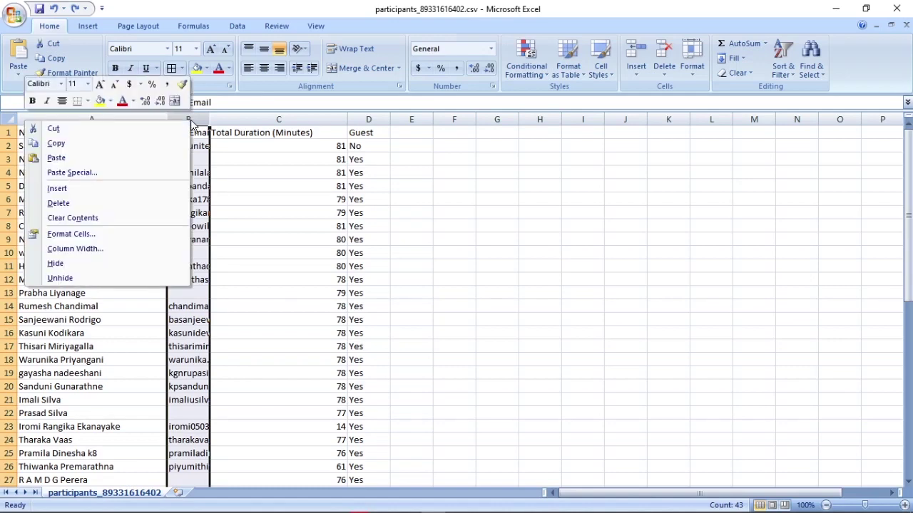
click(137, 203)
click(326, 118)
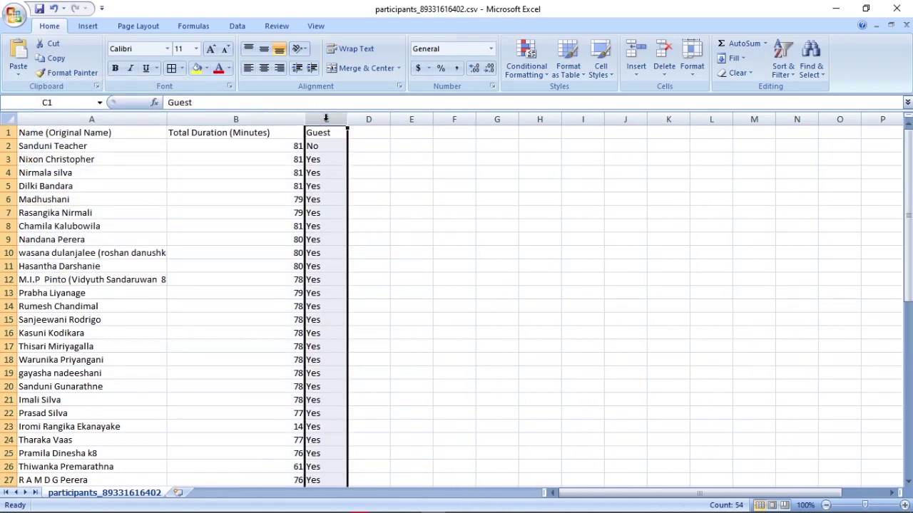
right_click(326, 118)
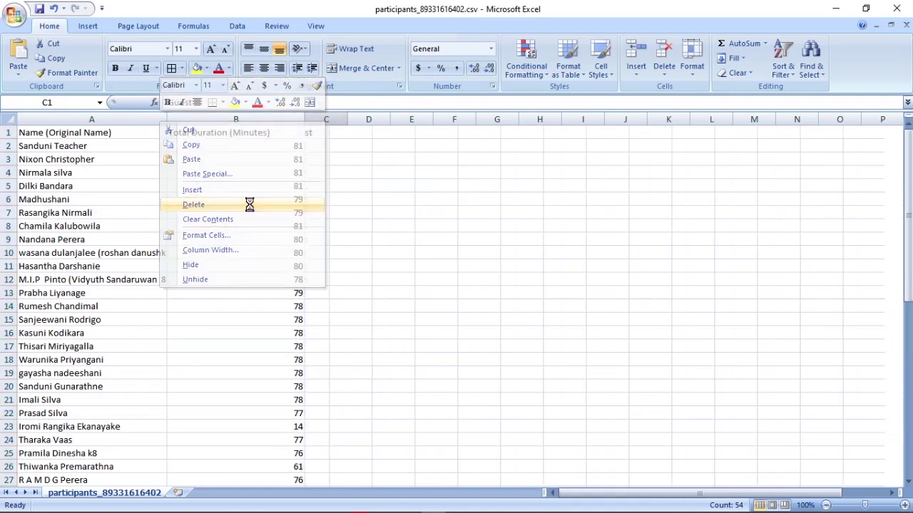
click(249, 205)
Center the Total Duration (Minutes) column and widen the Name column slightly more
click(228, 118)
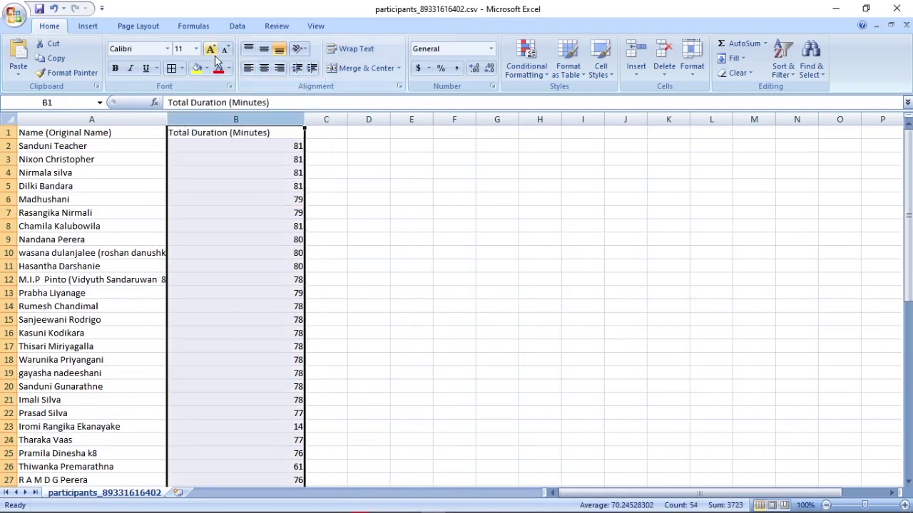
click(264, 70)
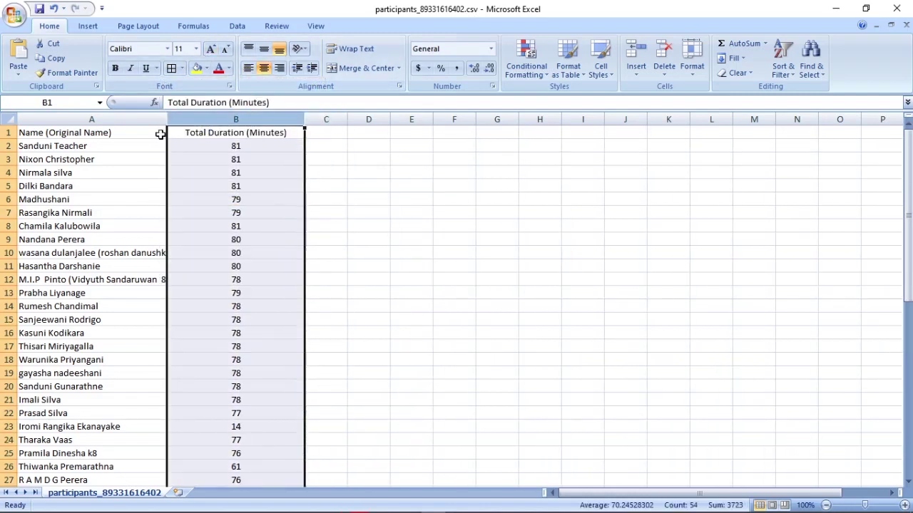
drag(167, 115, 180, 115)
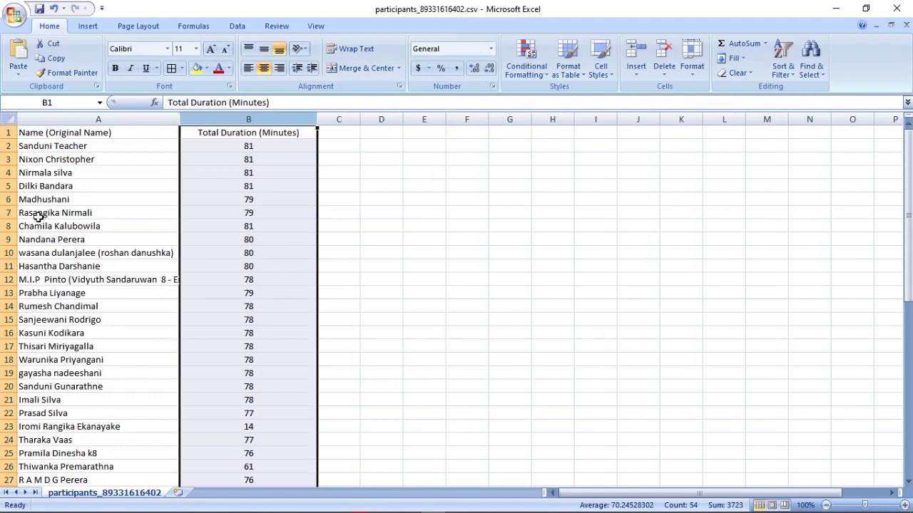
Delete the teacher's entry in row 2 from the participant sheet
click(5, 146)
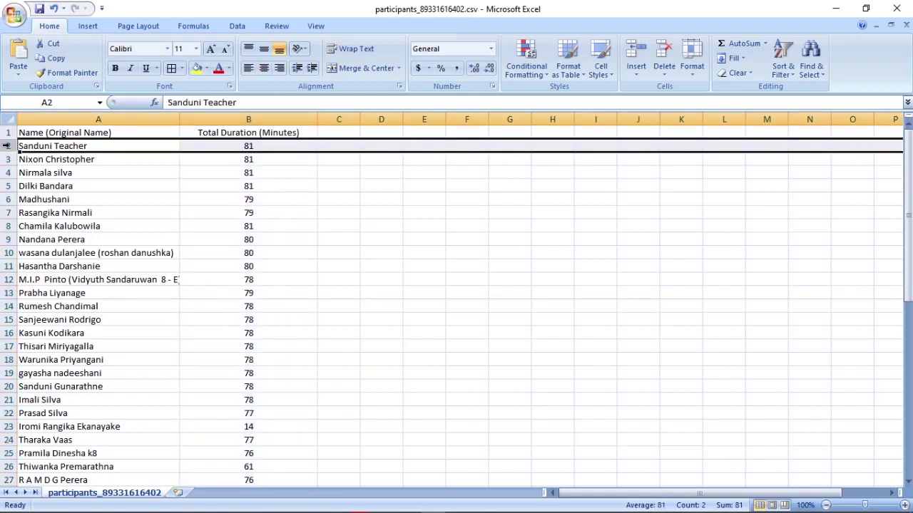
right_click(6, 145)
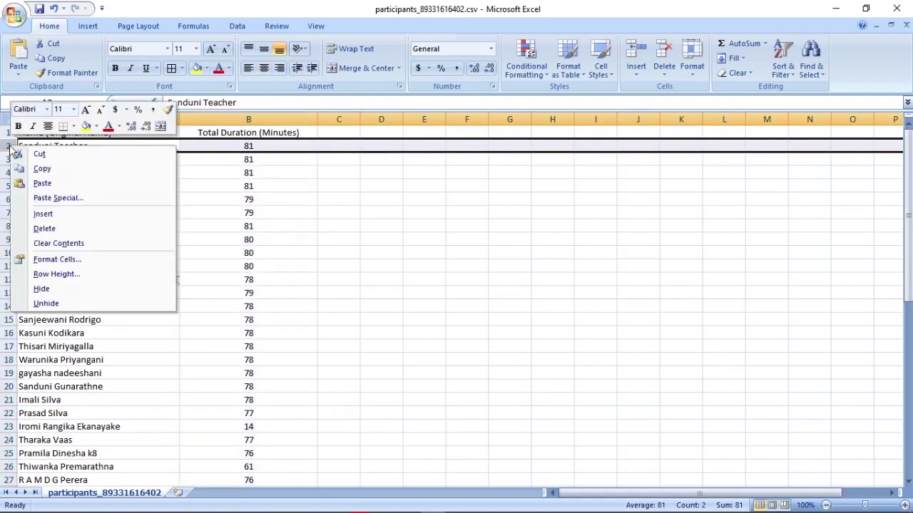
click(45, 228)
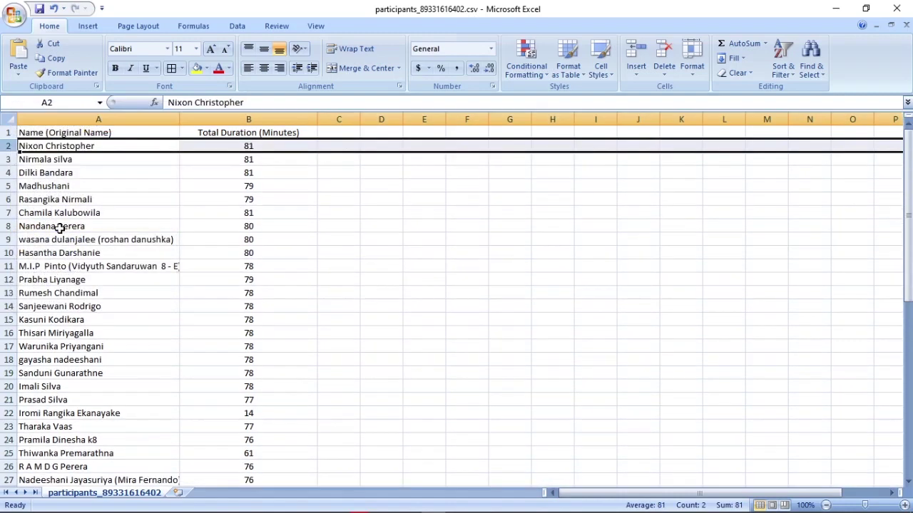
Insert a column before the participant names and number the participants from 1 to 52 in A2:A53
click(34, 132)
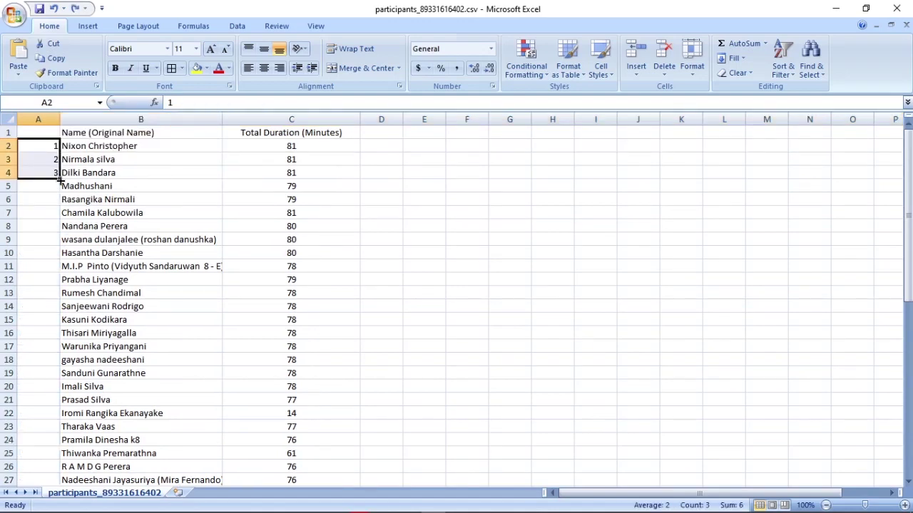
drag(60, 180, 63, 509)
scroll(43, 285, up, 9)
Apply all borders to the participant table in A1:C53
click(43, 129)
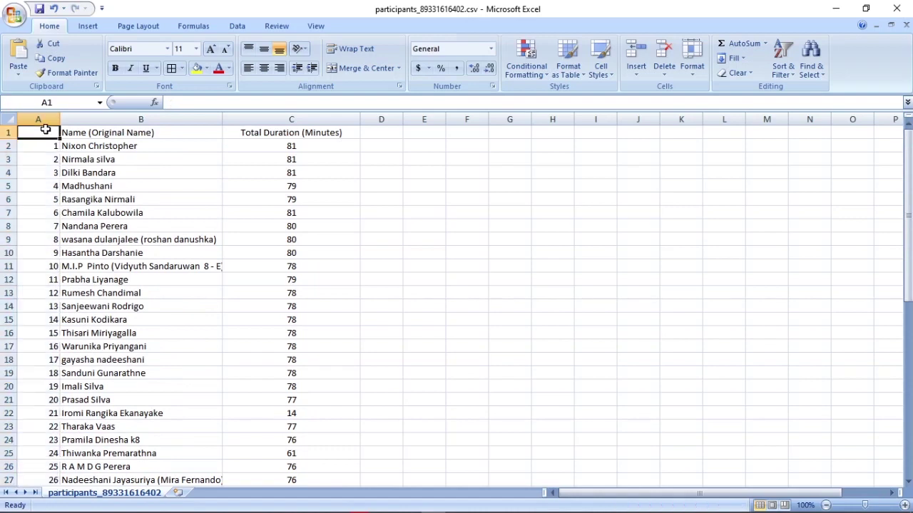
drag(45, 128, 285, 457)
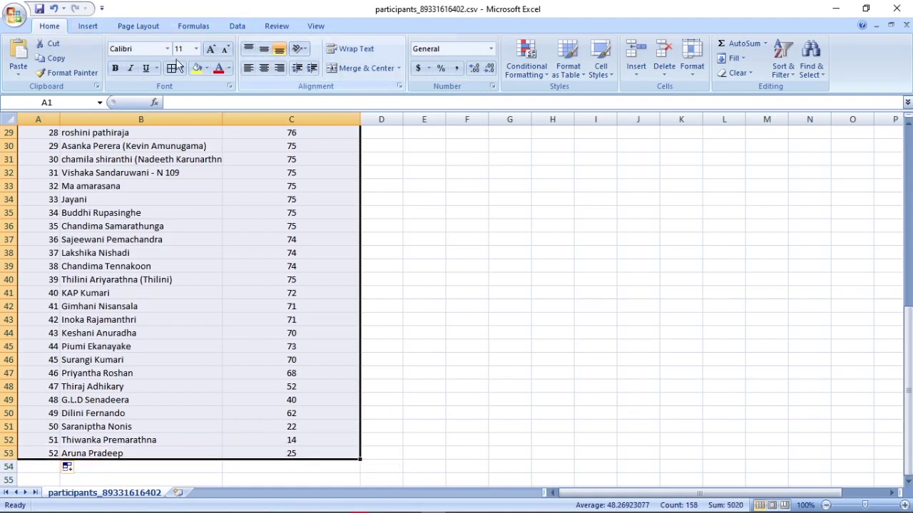
scroll(34, 132, up, 10)
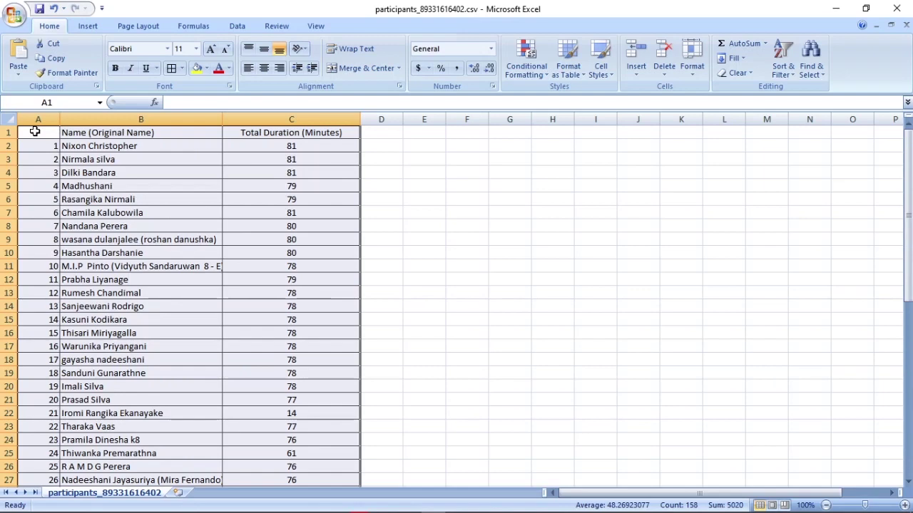
Copy the bordered participant table, A1:C53, including the number, name and duration columns
drag(35, 132, 283, 457)
right_click(204, 208)
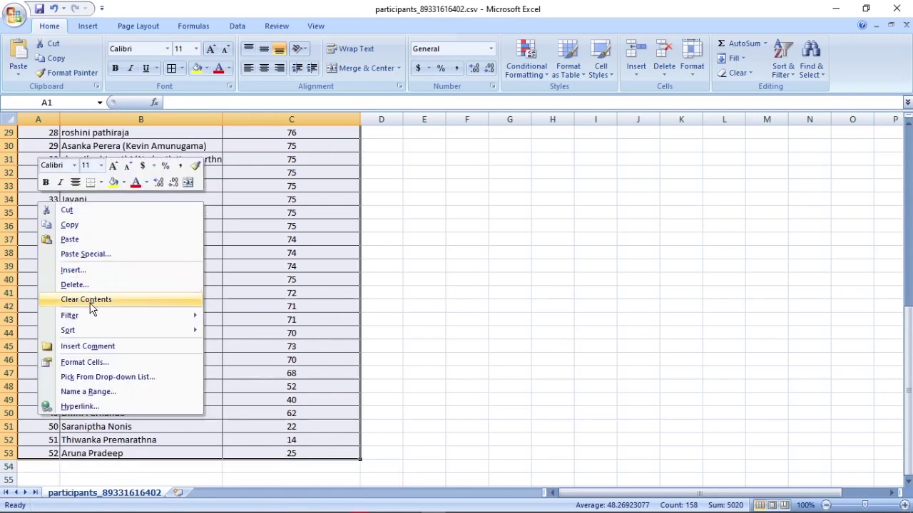
click(70, 225)
scroll(73, 182, up, 9)
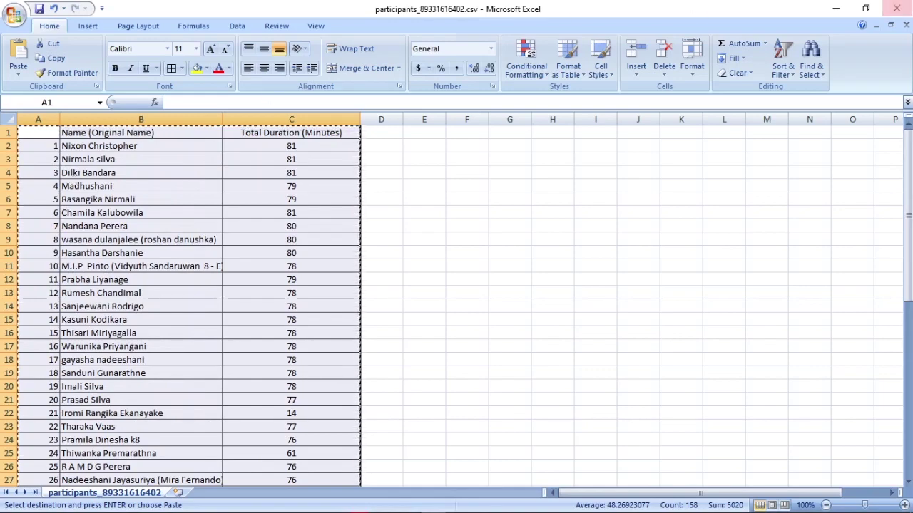
Switch to the Word document of English Grade 11 C Zoom class participants and examine its heading and student table layout
click(838, 10)
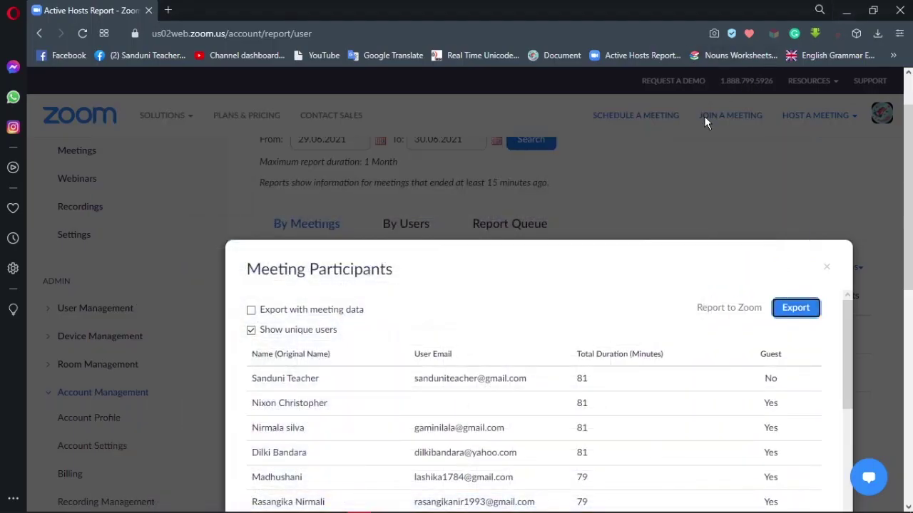
key(alt+Tab)
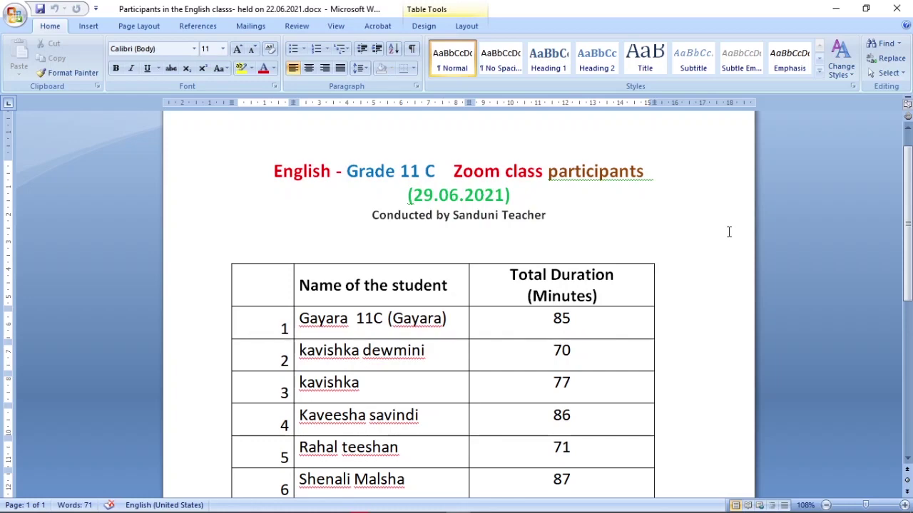
scroll(729, 232, down, 7)
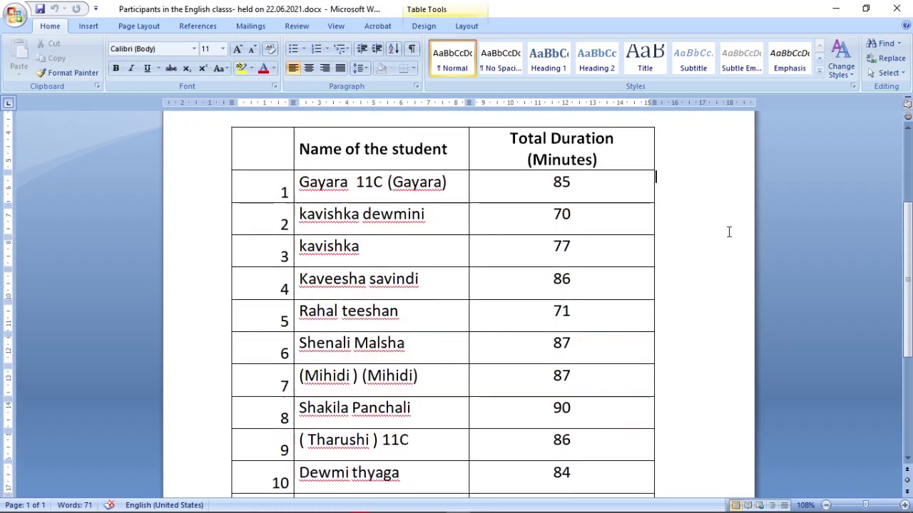
scroll(727, 230, up, 6)
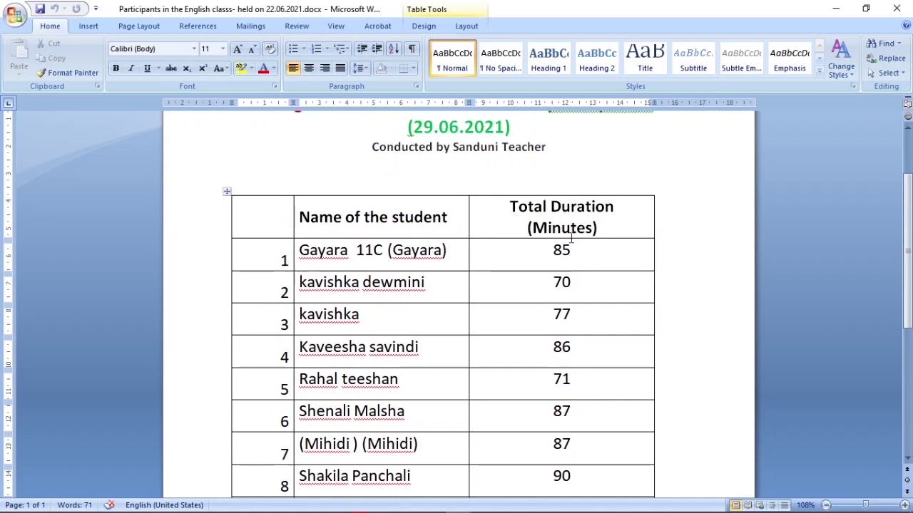
scroll(597, 342, down, 4)
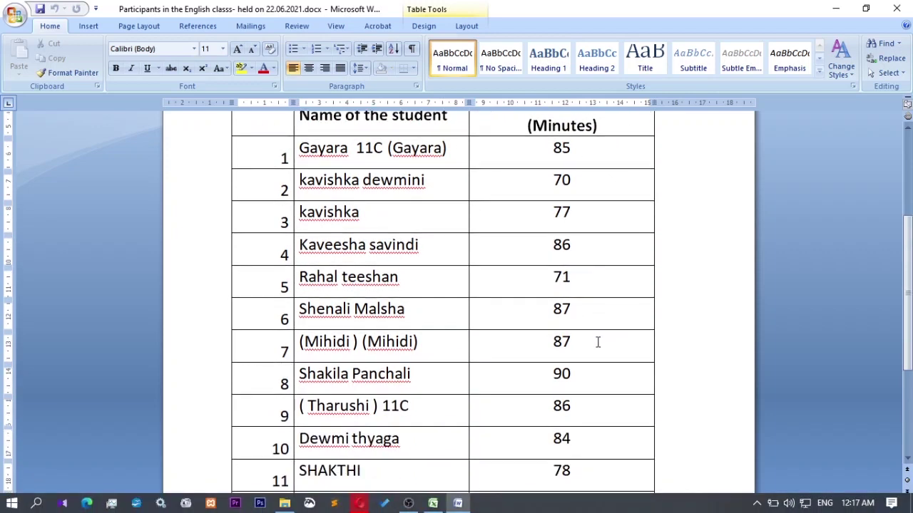
scroll(597, 343, up, 5)
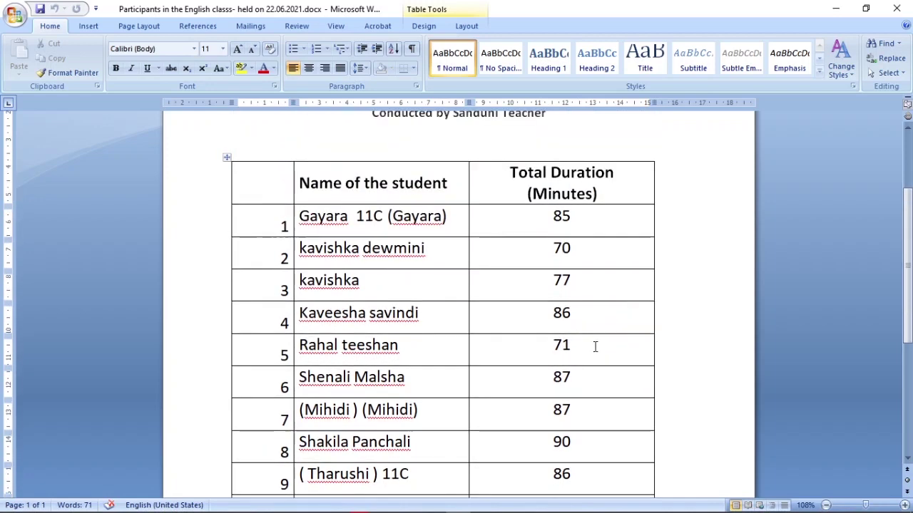